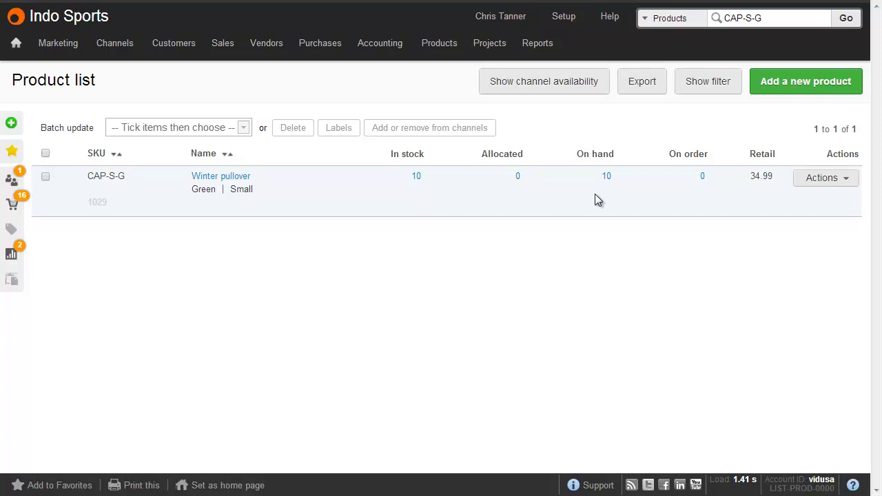
Check the Winter pullover's Allocations tab from its In stock figure to confirm it has no allocations.
click(418, 178)
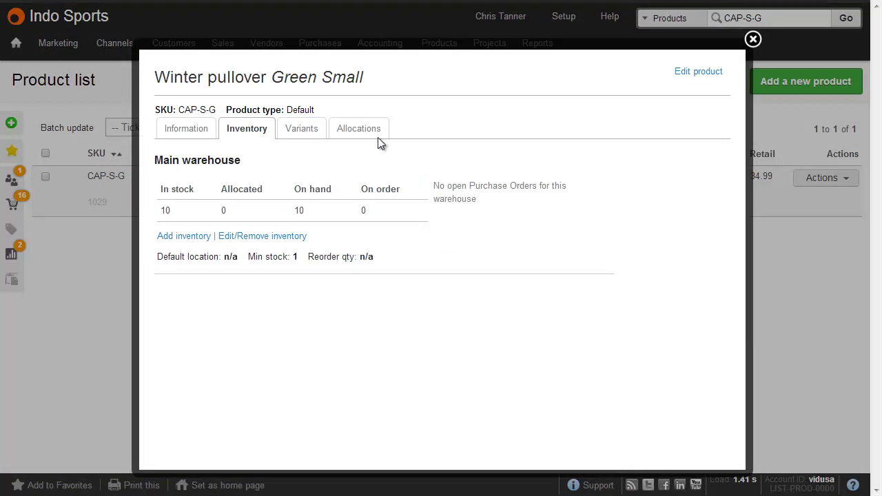
click(361, 131)
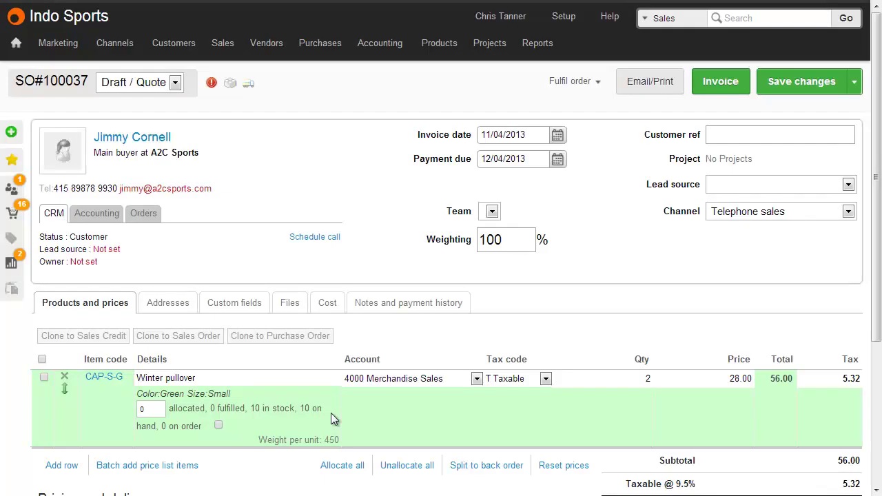
Allocate 2 Winter pullovers on the A2C Sports order line, cutting on-hand stock from 10 to 8.
double_click(308, 408)
click(147, 409)
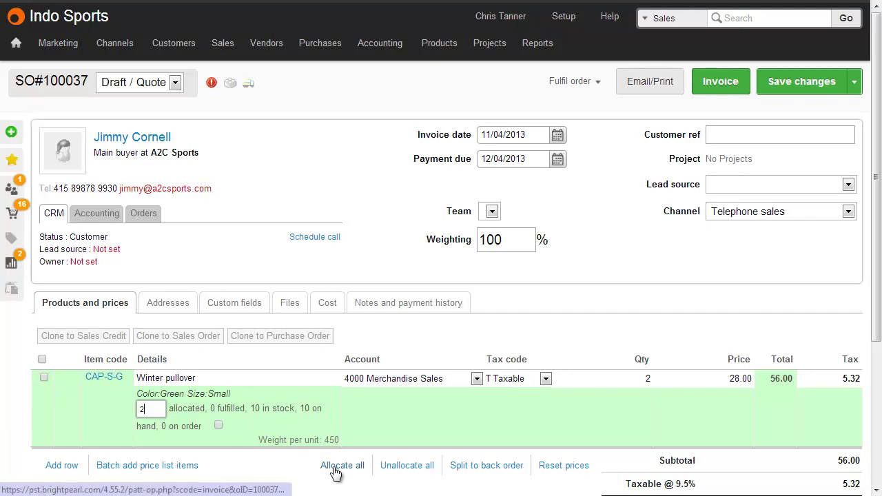
click(775, 82)
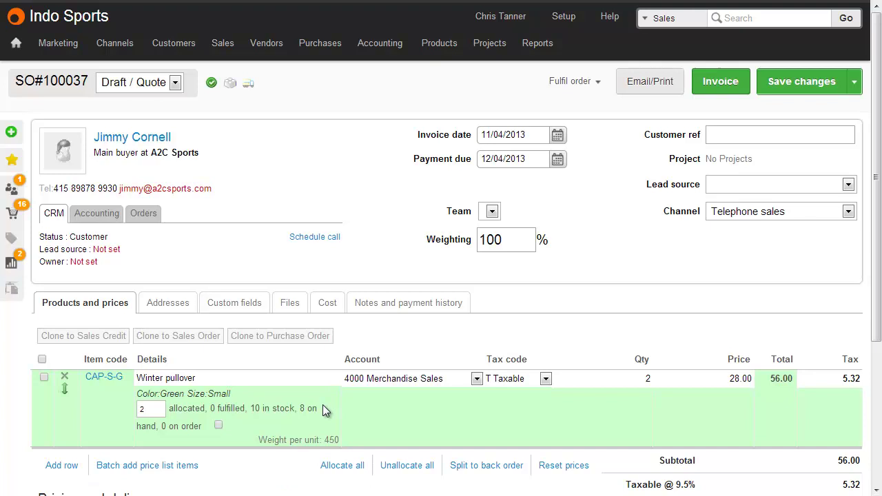
double_click(303, 409)
Search Products for CAP-S-G and open its Allocated figure to see the 2 reserved units.
click(677, 21)
click(671, 77)
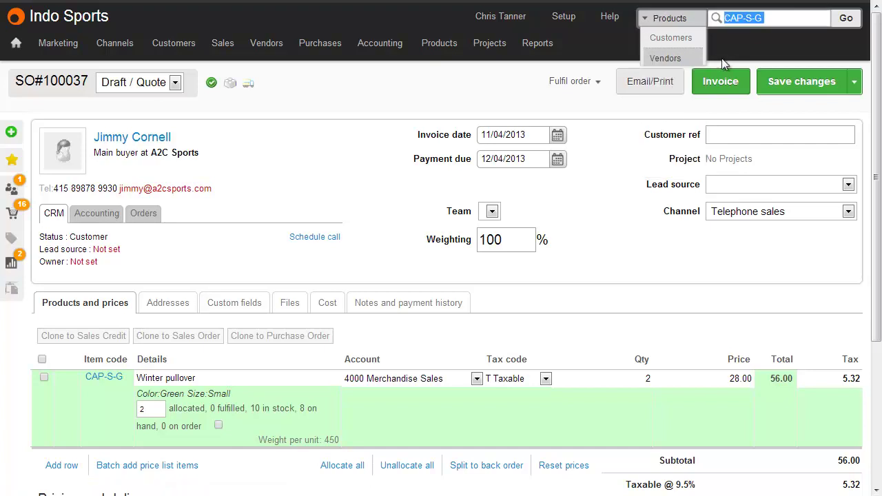
click(845, 18)
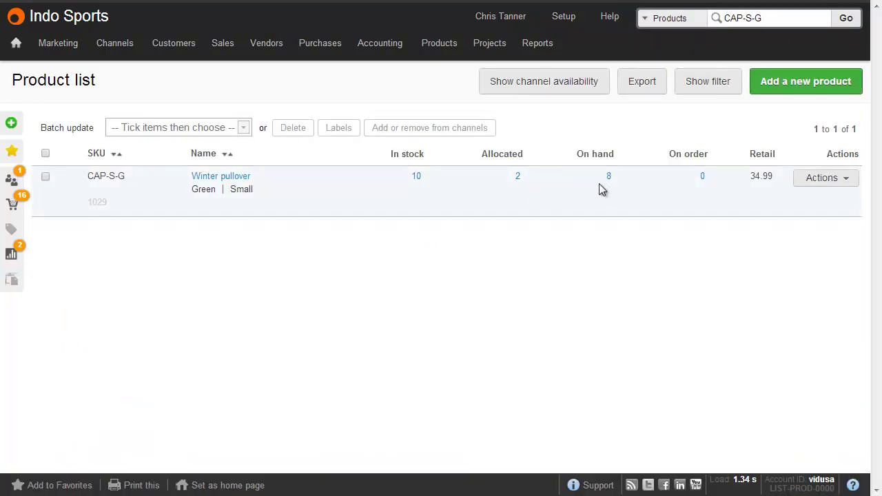
click(518, 179)
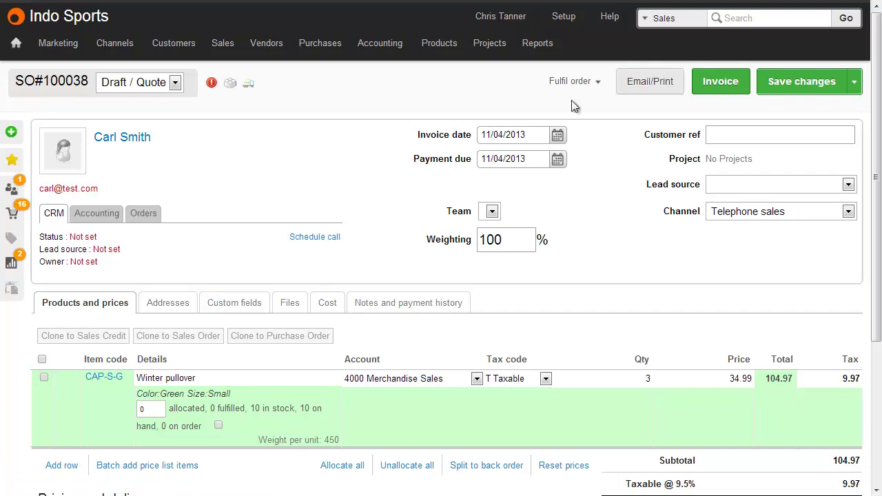
Fulfil order 100038's three pullovers using Fulfil and ship later, creating goods note GN#100038/1.
click(583, 84)
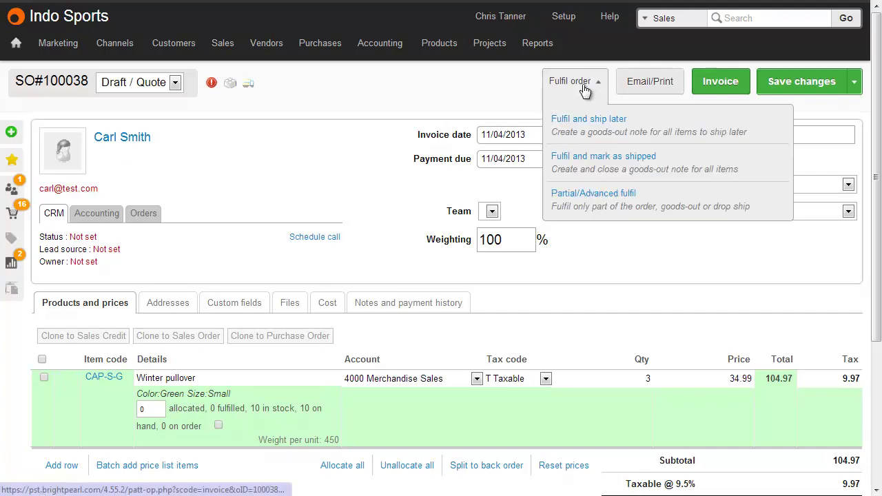
click(590, 127)
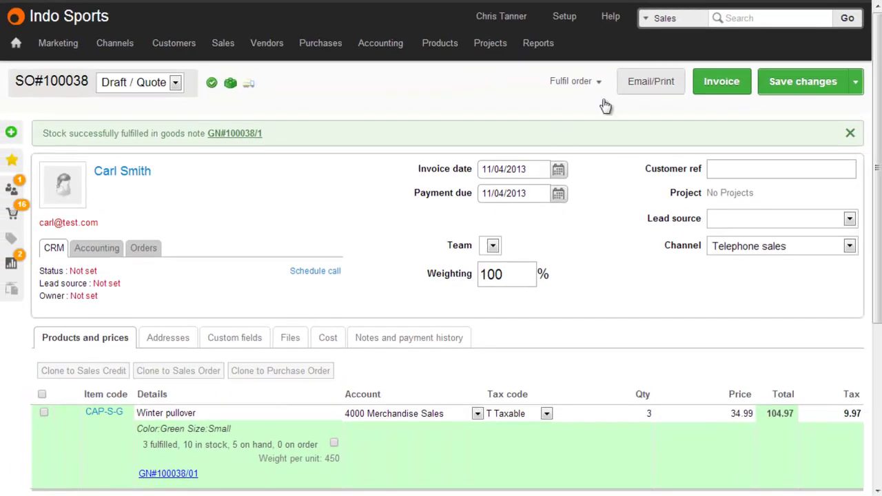
Search Products for CAP-S-G and view which orders hold its 5 allocated units.
click(669, 18)
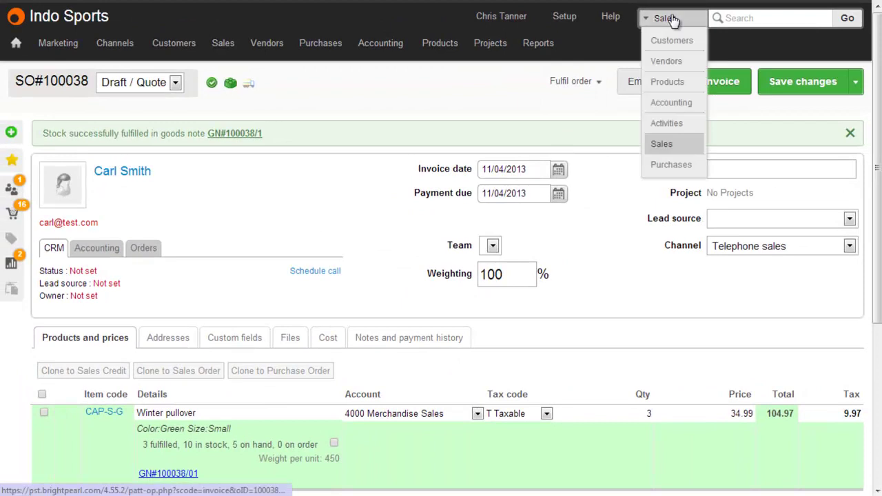
click(672, 81)
click(844, 21)
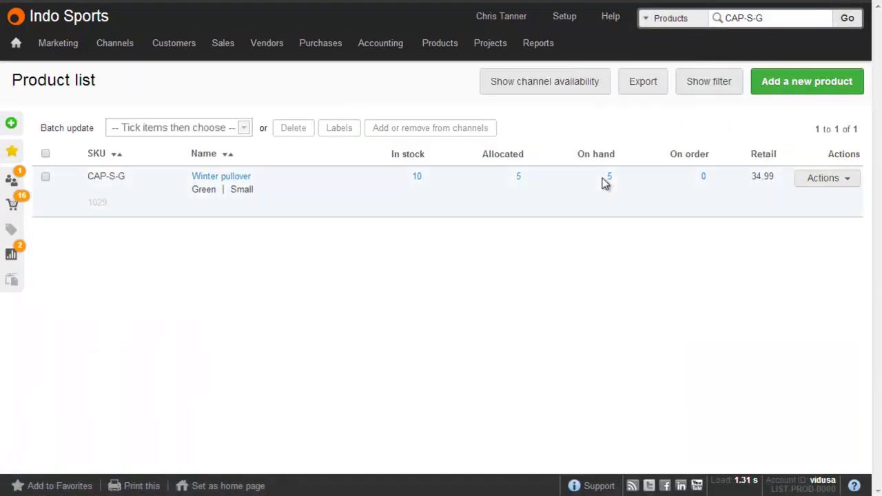
click(518, 181)
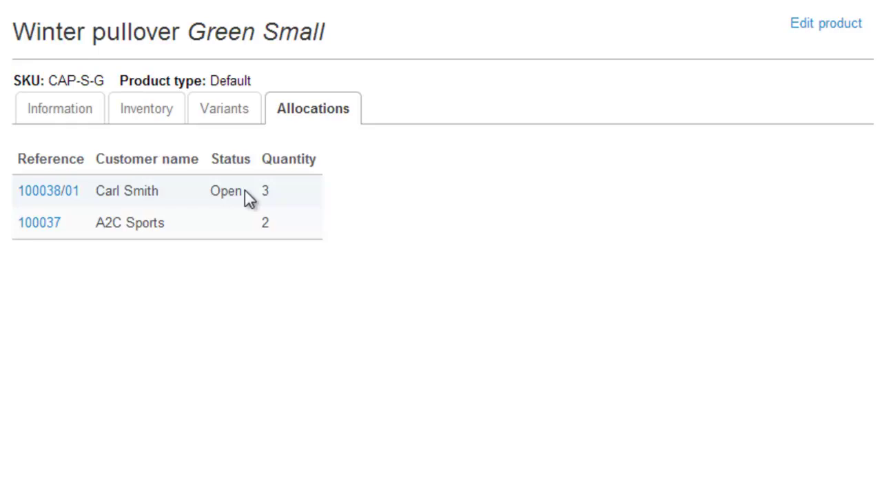
Review per-variant stock for the Main warehouse, then close the product popup.
click(232, 121)
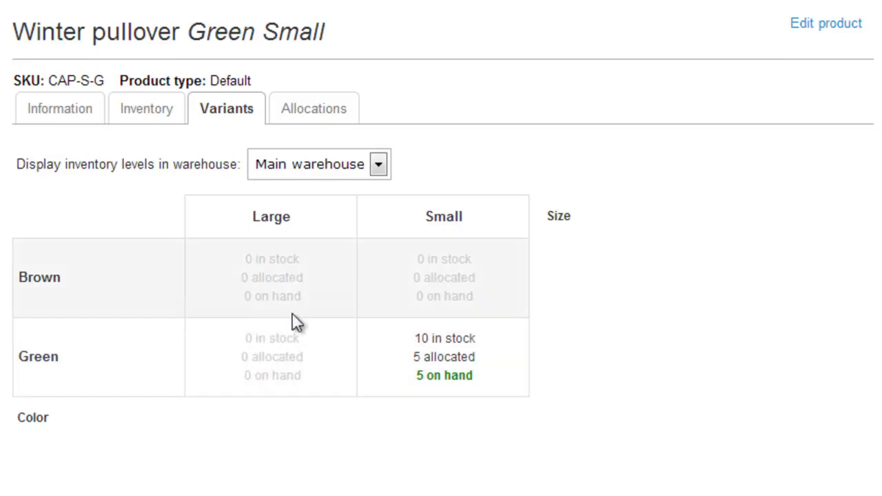
click(376, 165)
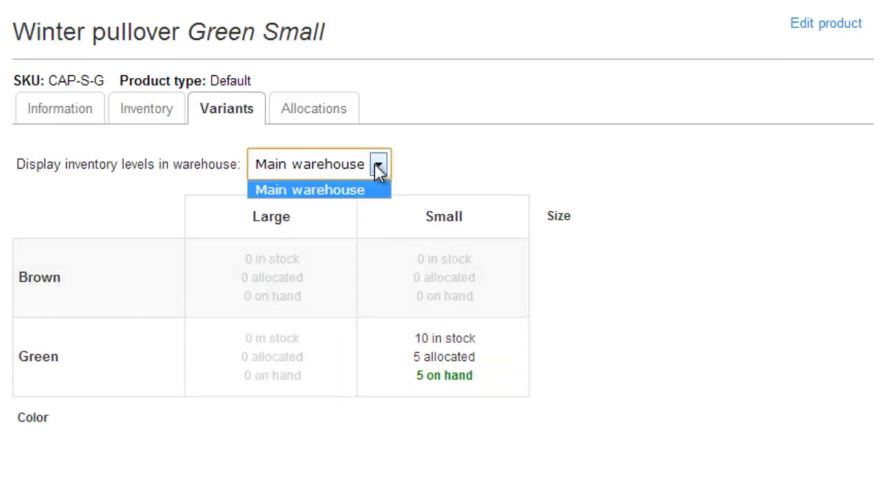
click(409, 170)
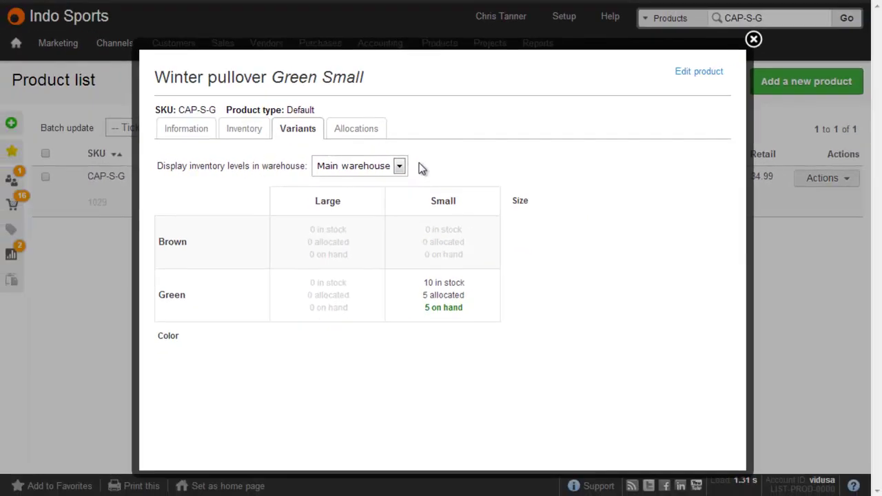
click(753, 39)
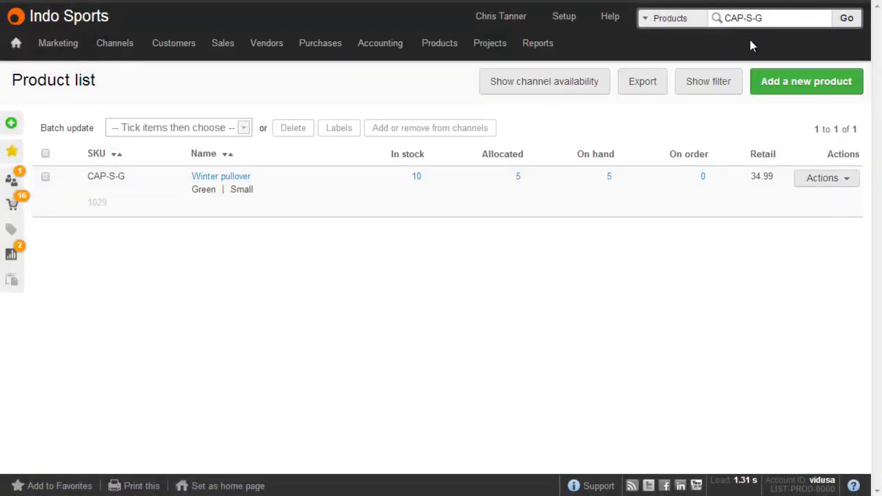
In Recent Sales/Quotes, select both orders, cancel the Allocate options, and check their allocation status icons.
mouse_move(225, 46)
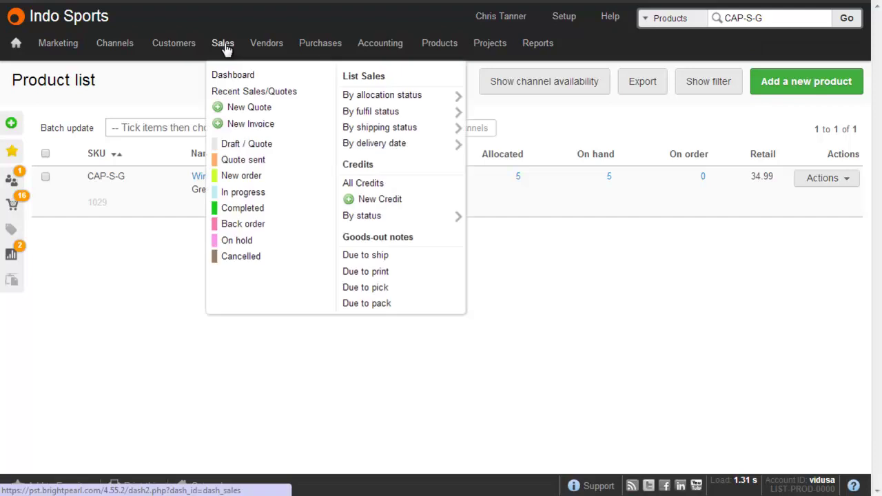
click(245, 93)
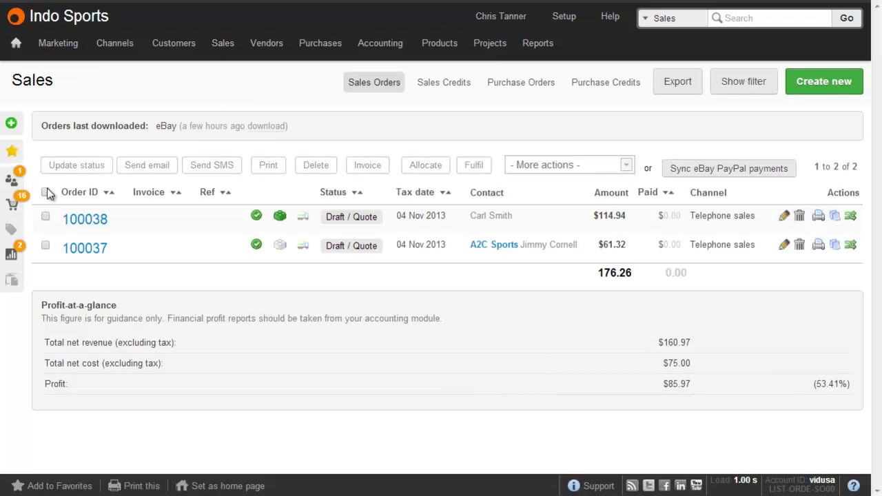
click(46, 193)
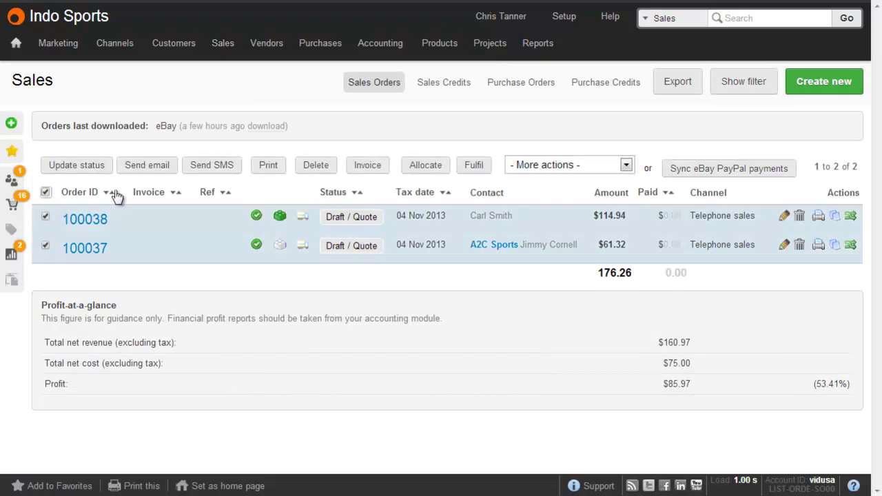
click(440, 172)
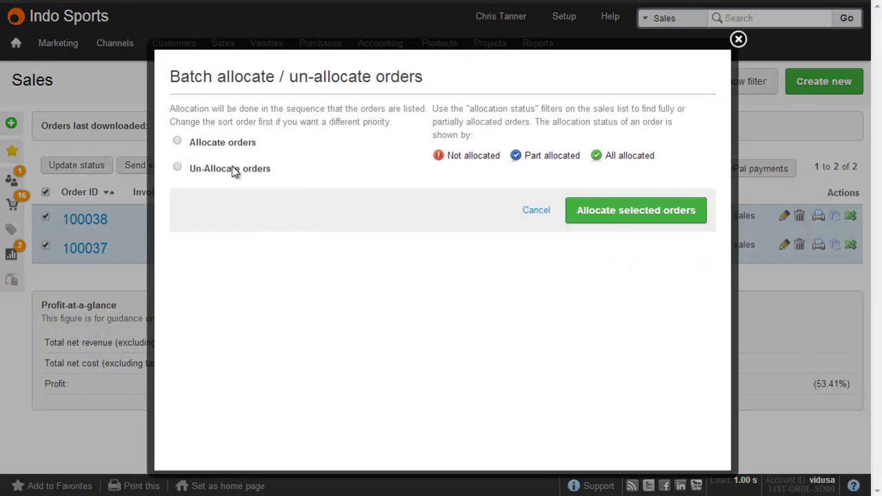
click(531, 213)
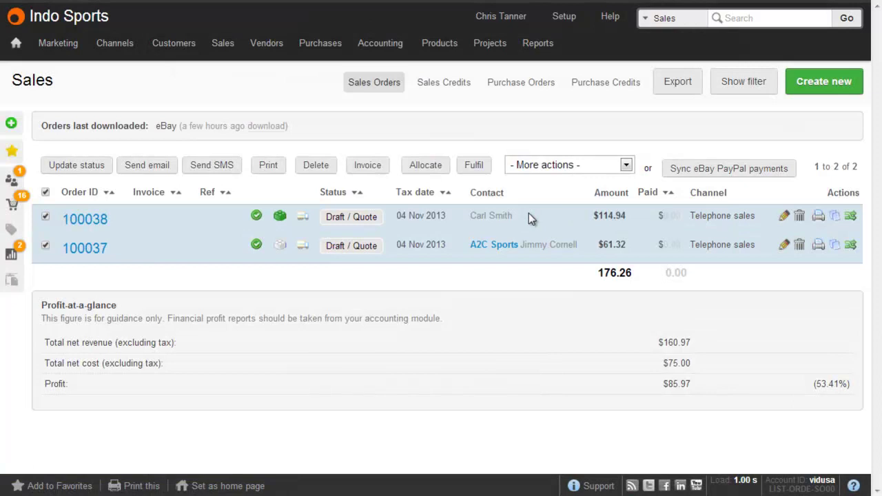
mouse_move(263, 221)
mouse_move(259, 250)
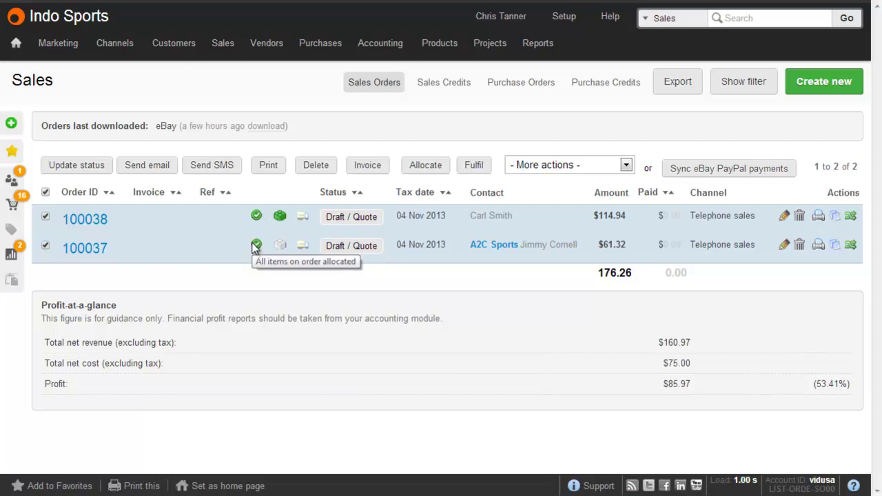
mouse_move(222, 44)
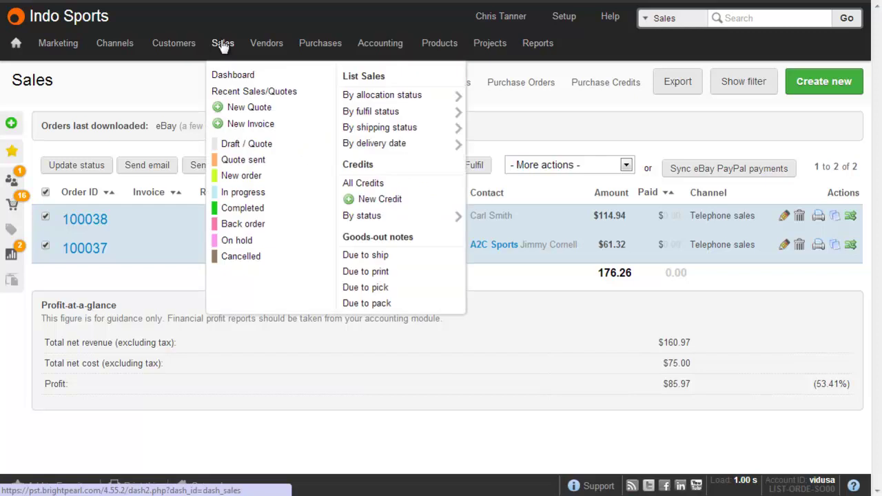
mouse_move(360, 97)
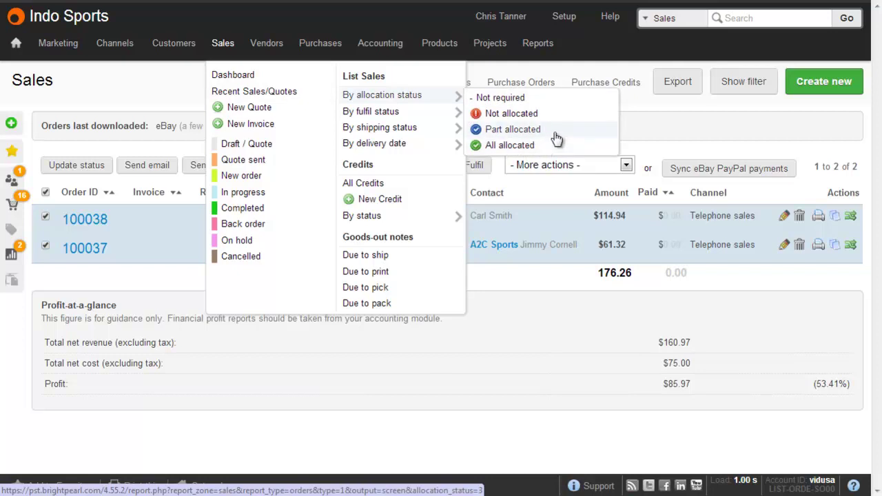
click(563, 89)
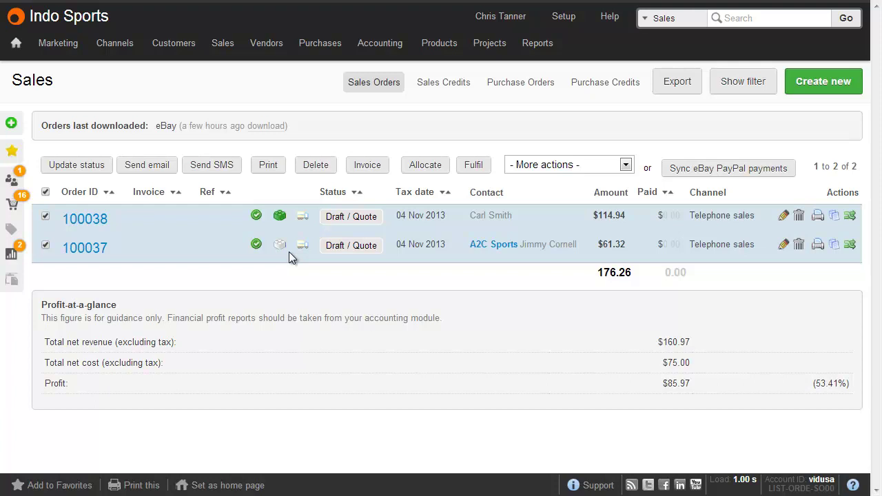
Un-allocate stock from order 100037 only, leaving order 100038 deselected and still allocated.
click(45, 216)
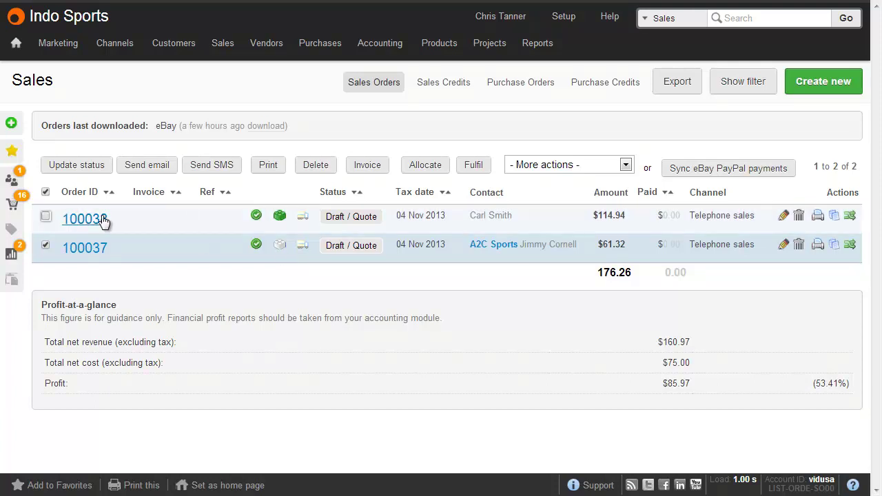
click(417, 167)
click(240, 169)
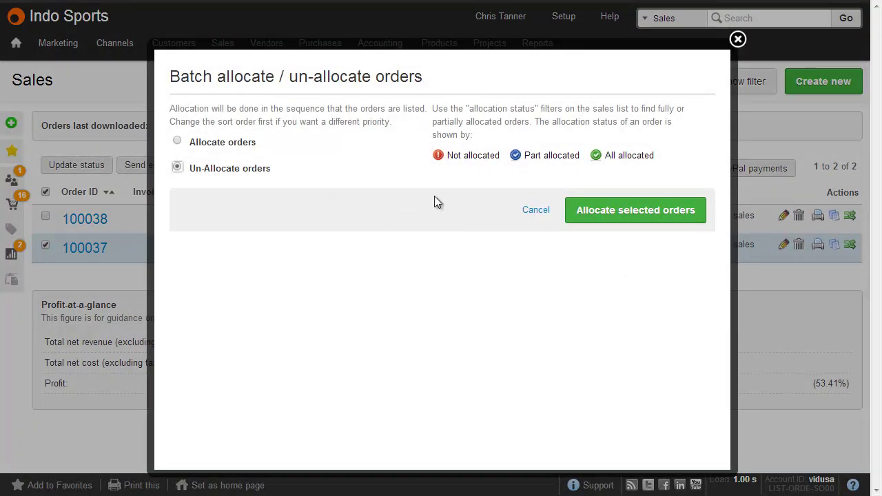
click(628, 212)
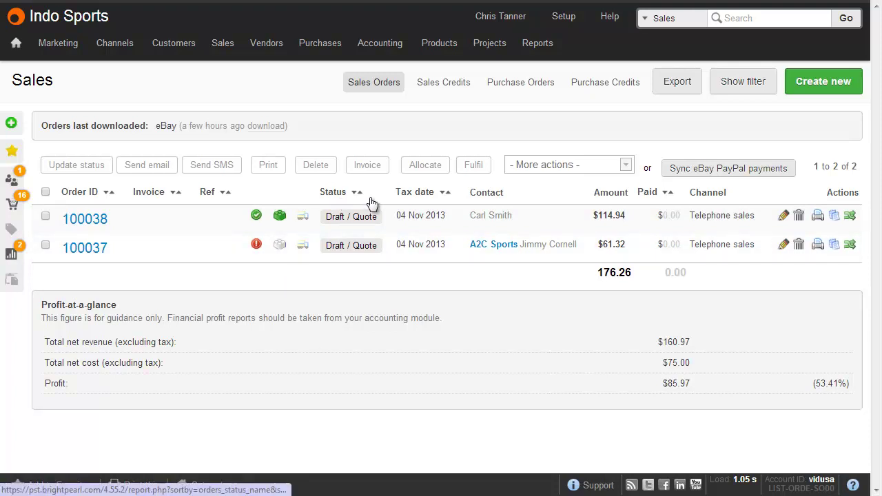
click(728, 86)
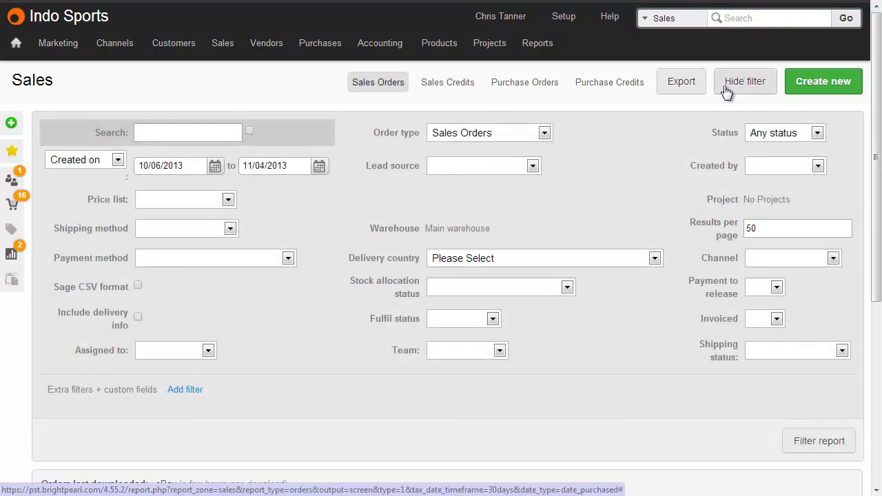
click(727, 91)
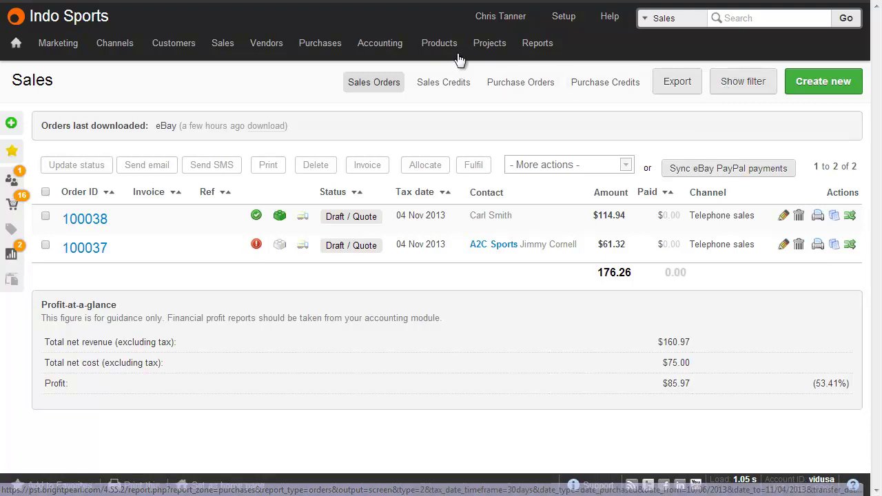
Go to Products > Inventory > Allocate/Deallocate to show the stock allocation screen.
mouse_move(444, 52)
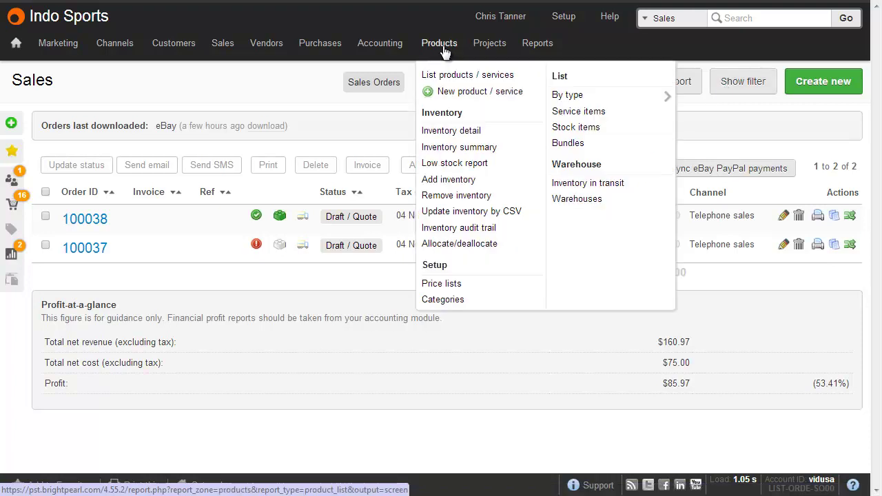
click(460, 245)
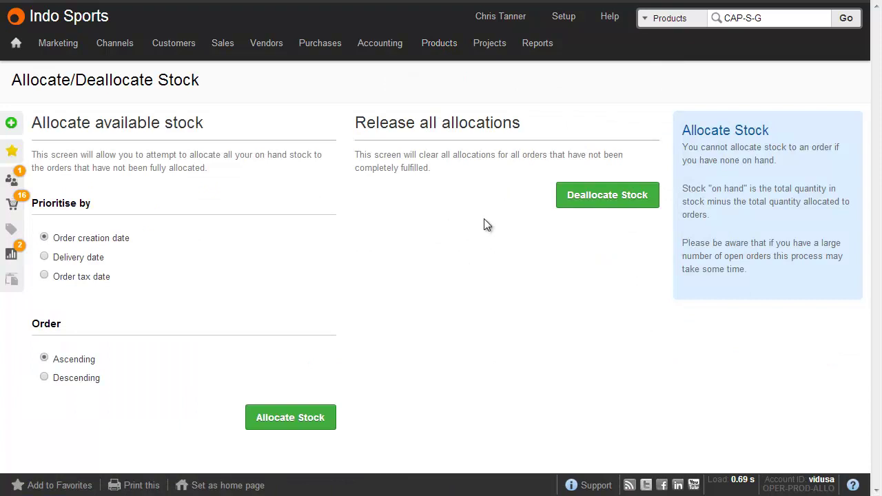